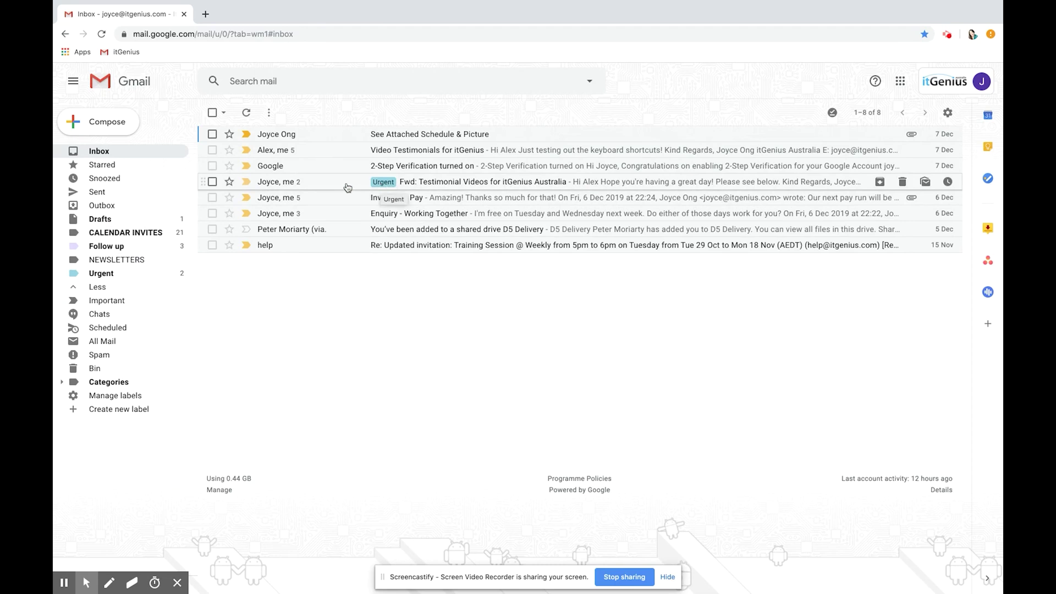
Step: Add the Follow up label to the Testimonial Videos email next to Urgent, then deselect it
{"action": "left_click", "coordinate": [212, 182]}
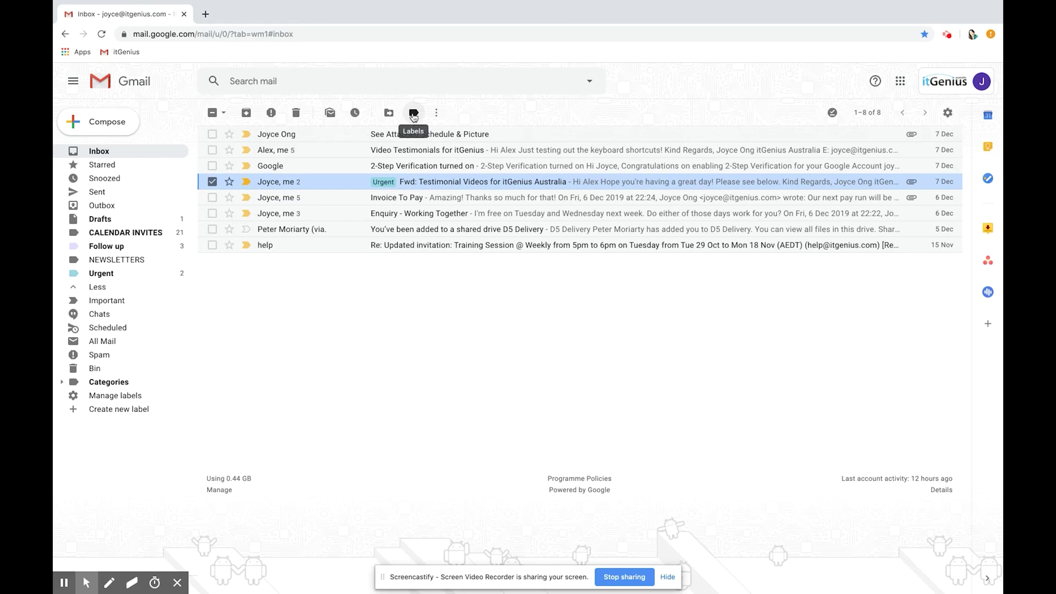
{"action": "left_click", "coordinate": [414, 115]}
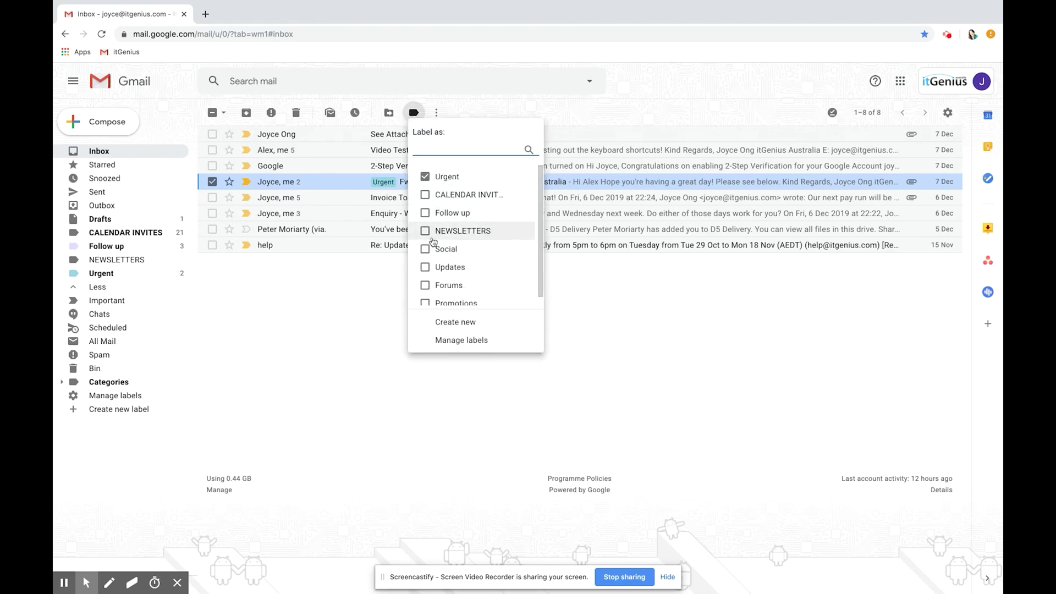
{"action": "left_click", "coordinate": [423, 215]}
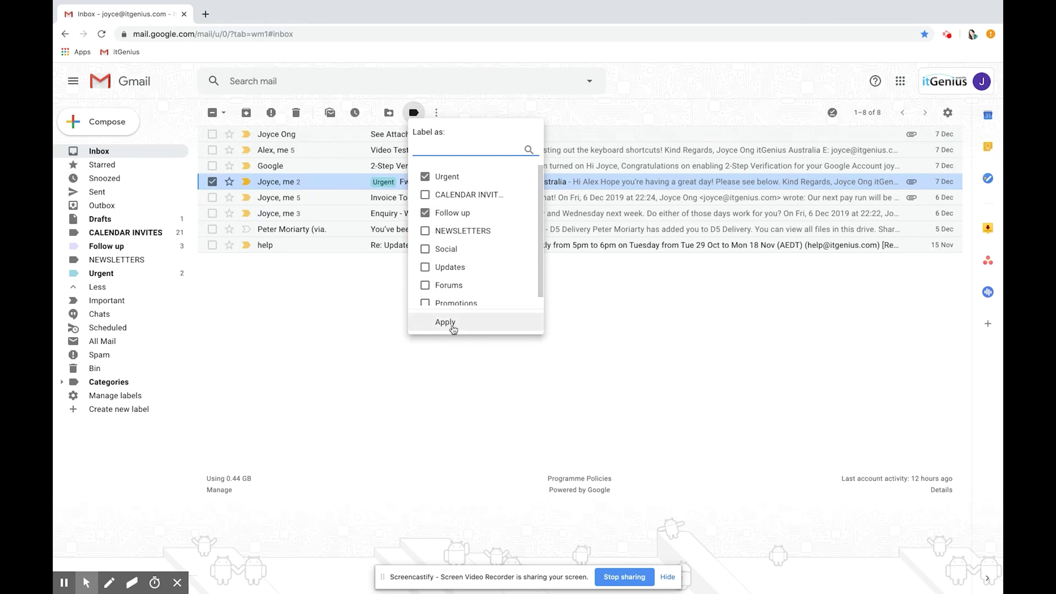
{"action": "left_click", "coordinate": [452, 325]}
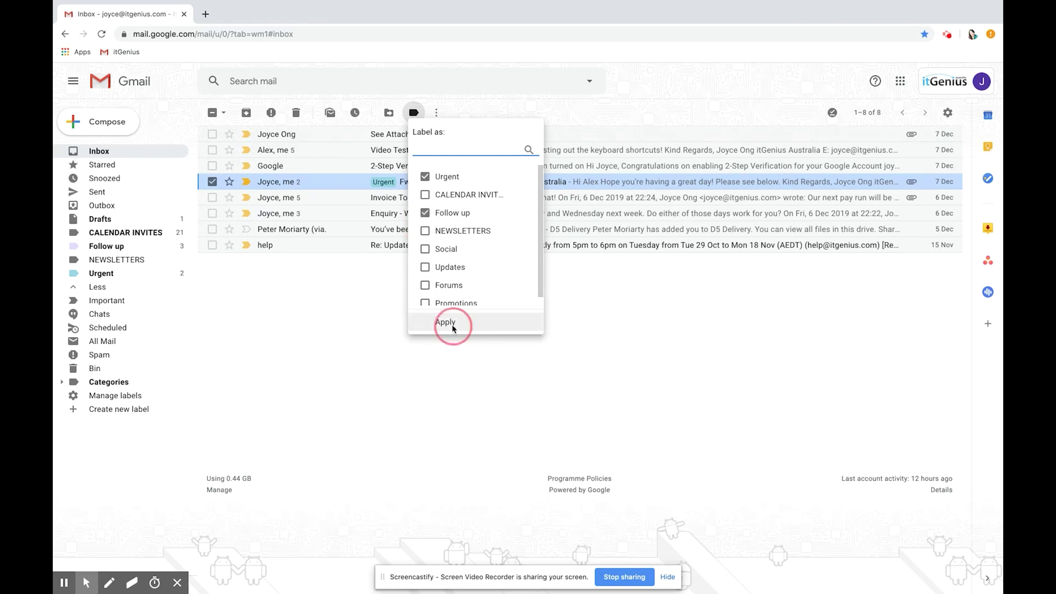
{"action": "left_click", "coordinate": [213, 182]}
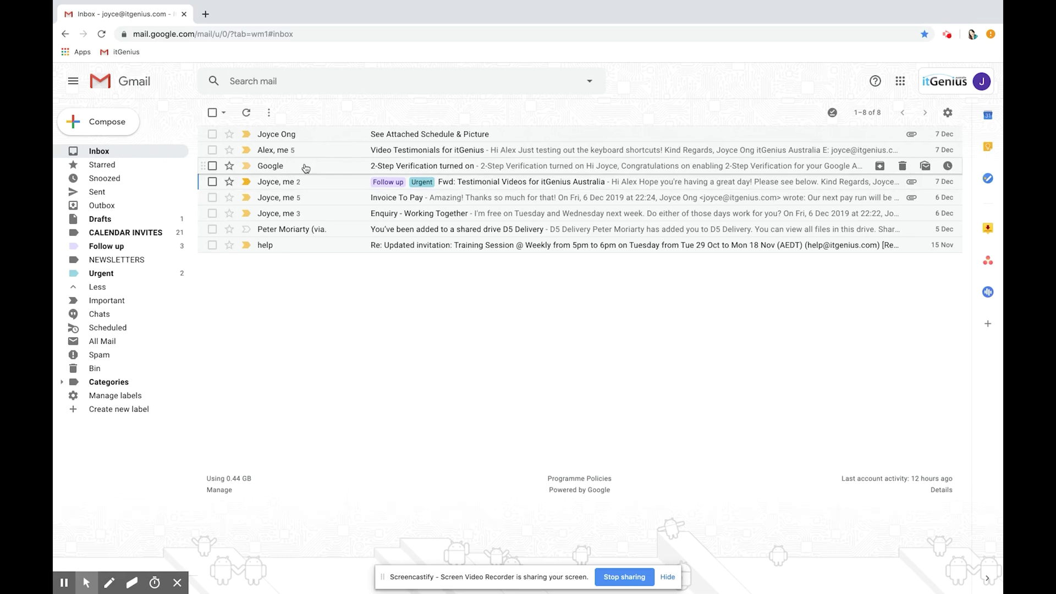
Step: Move the Google 2-Step Verification email out of the inbox into the Follow up label
{"action": "left_click", "coordinate": [212, 165]}
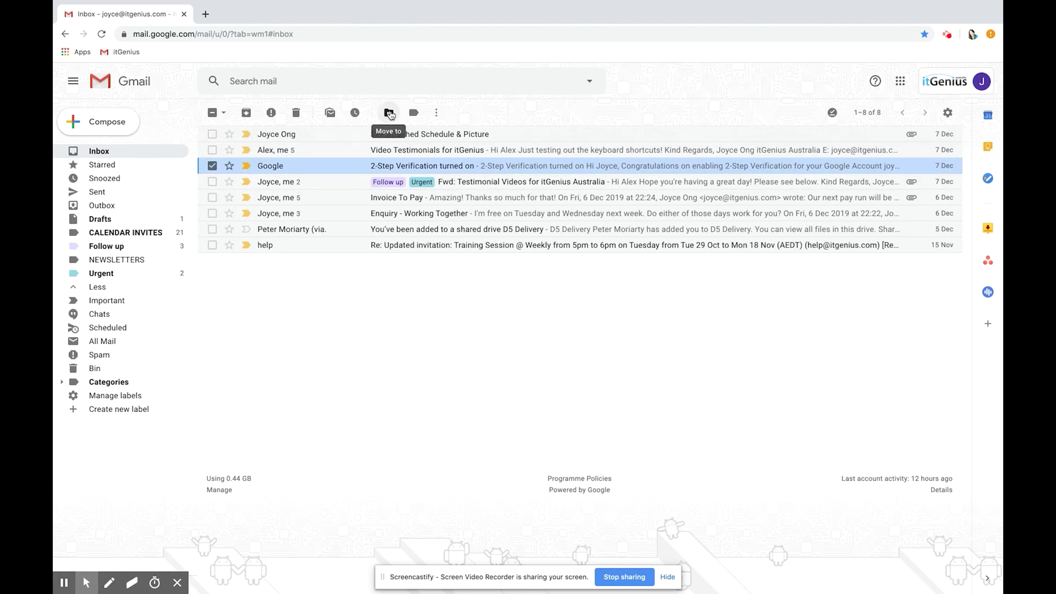
{"action": "left_click", "coordinate": [390, 113]}
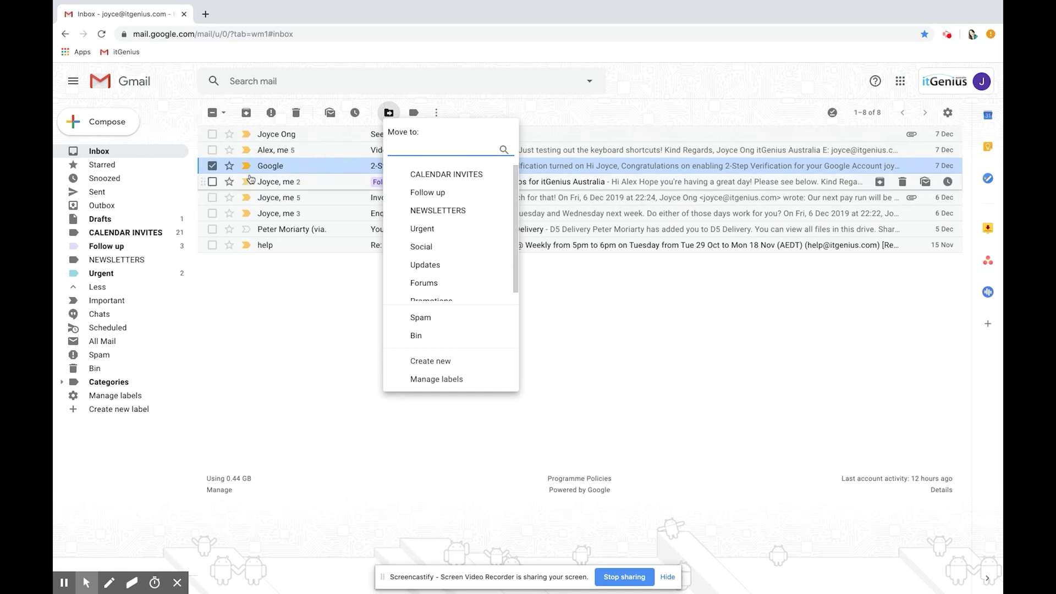
{"action": "left_click", "coordinate": [441, 192]}
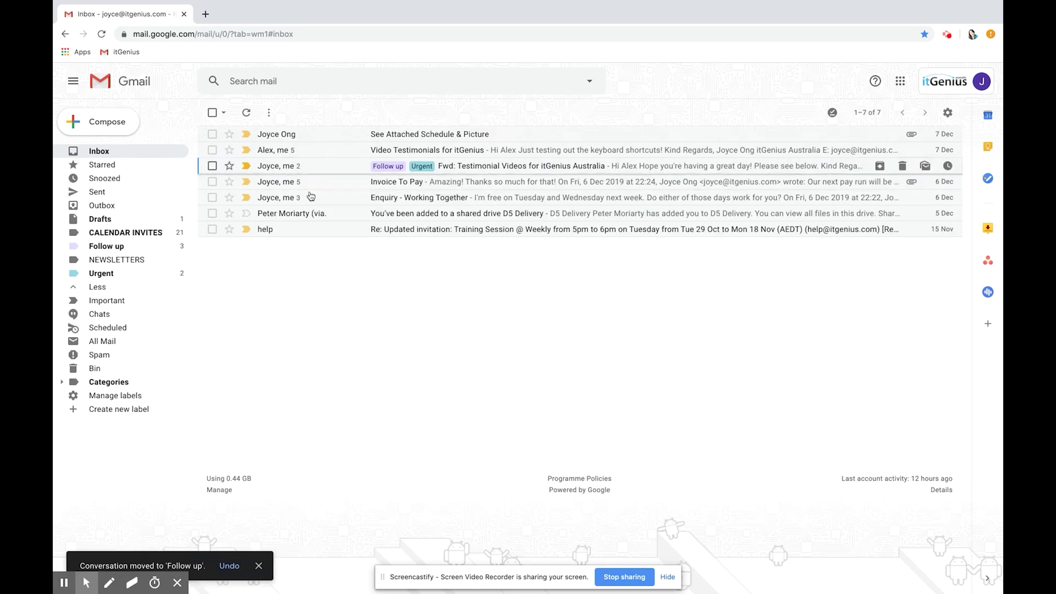
{"action": "left_click", "coordinate": [113, 249]}
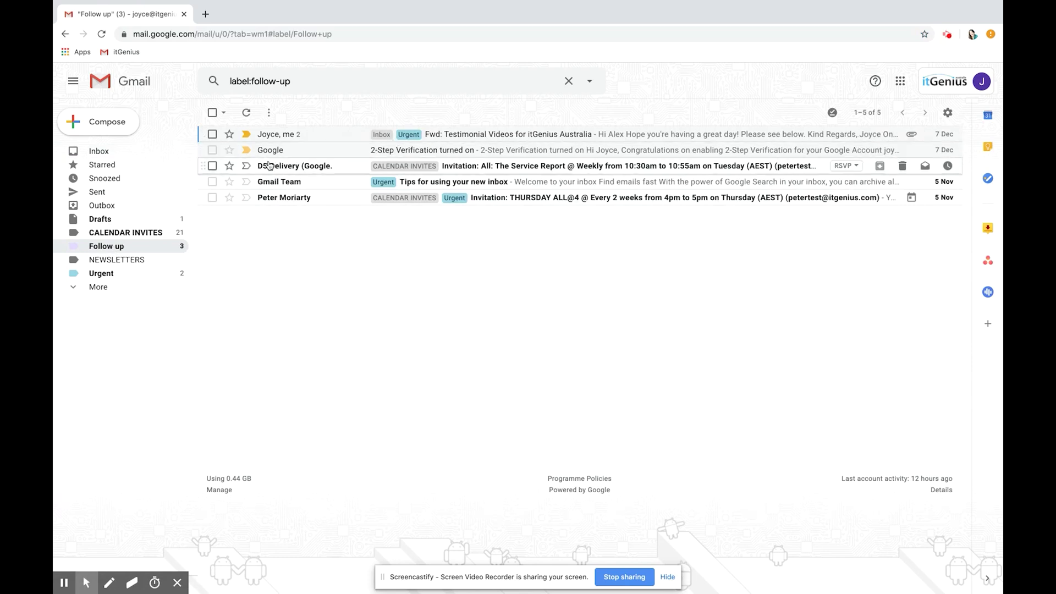
{"action": "left_click", "coordinate": [129, 152]}
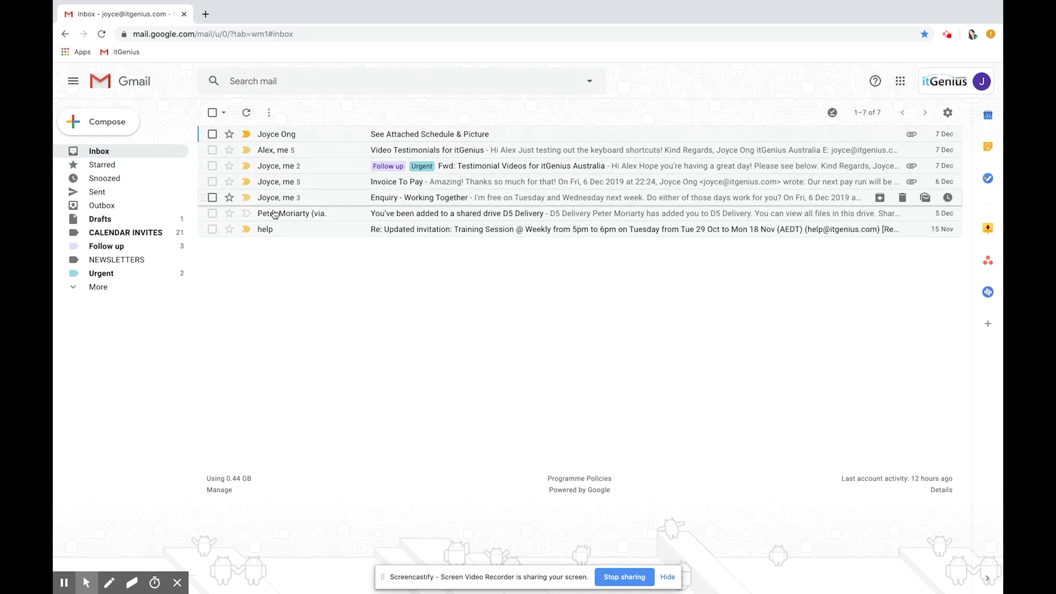
Step: Create a new label named TO DO
{"action": "left_click", "coordinate": [99, 288]}
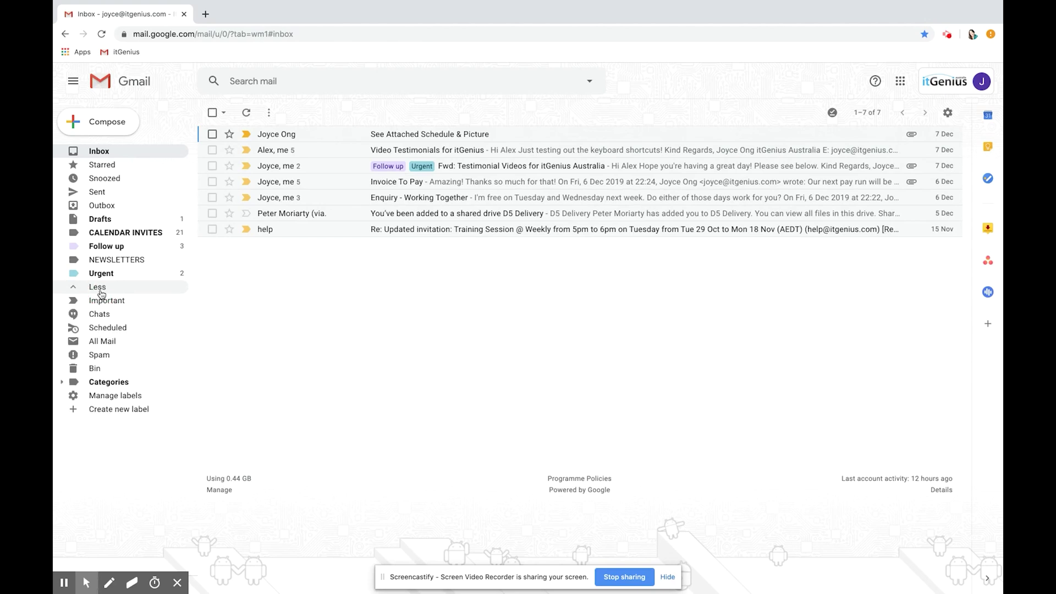
{"action": "left_click", "coordinate": [113, 410]}
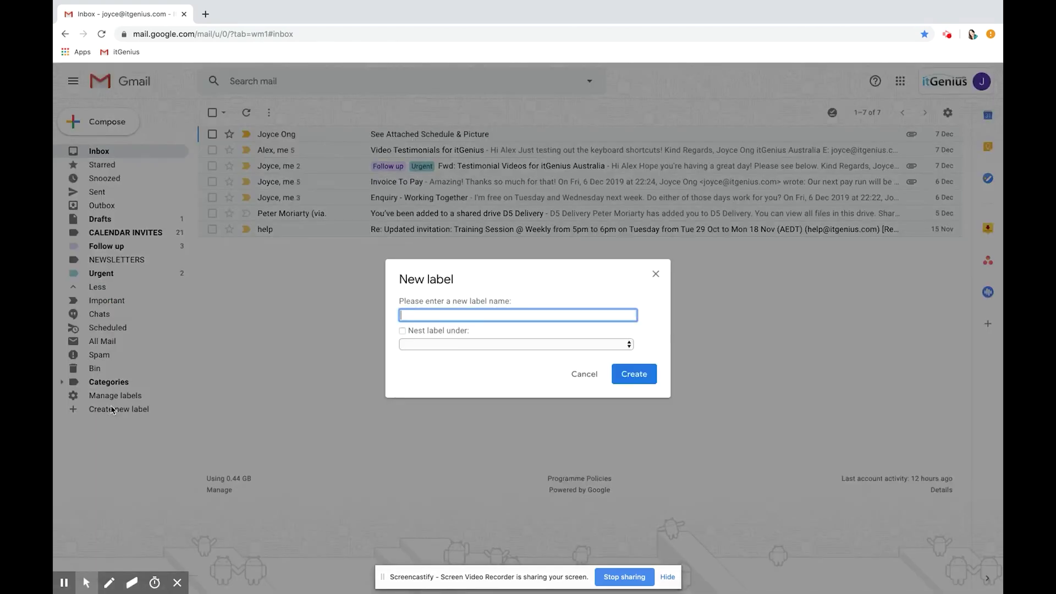
{"action": "left_click", "coordinate": [475, 312]}
{"action": "type", "text": "TO DO"}
{"action": "left_click", "coordinate": [627, 376]}
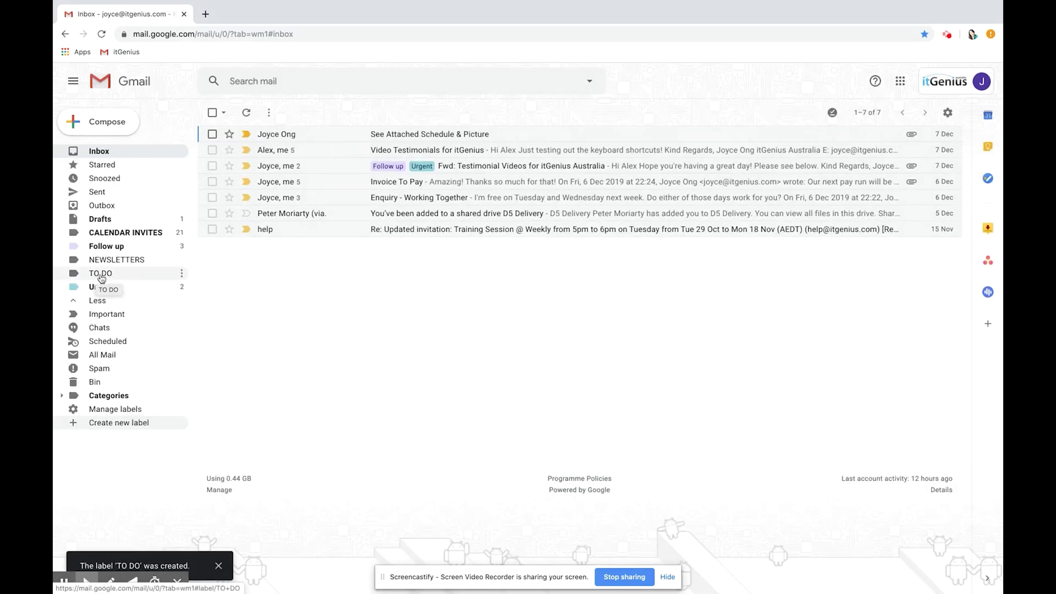
Step: Set the TO DO label's colour to pink
{"action": "left_click", "coordinate": [183, 275]}
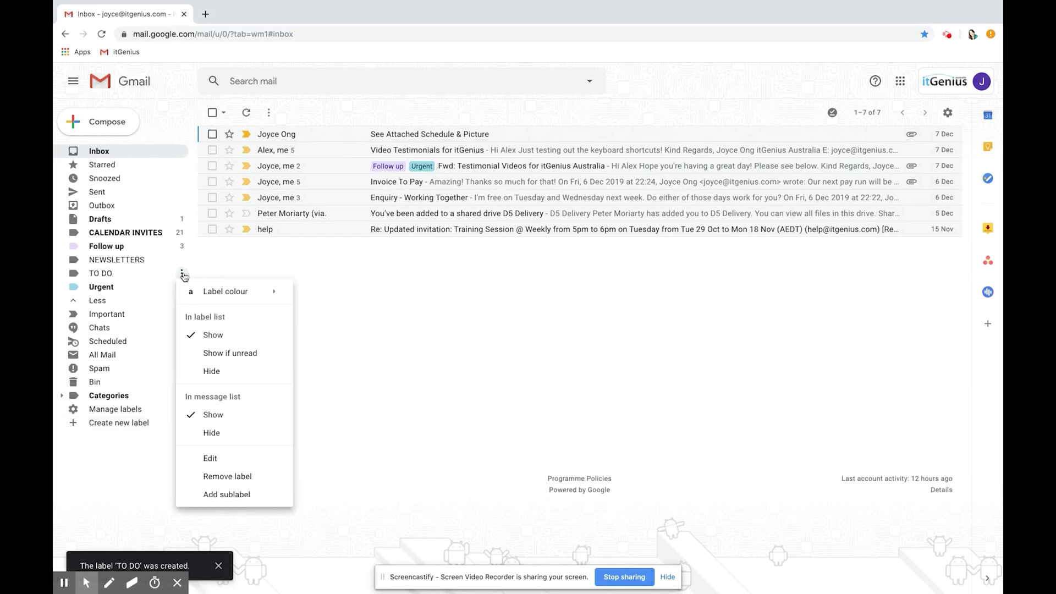
{"action": "mouse_move", "coordinate": [222, 290]}
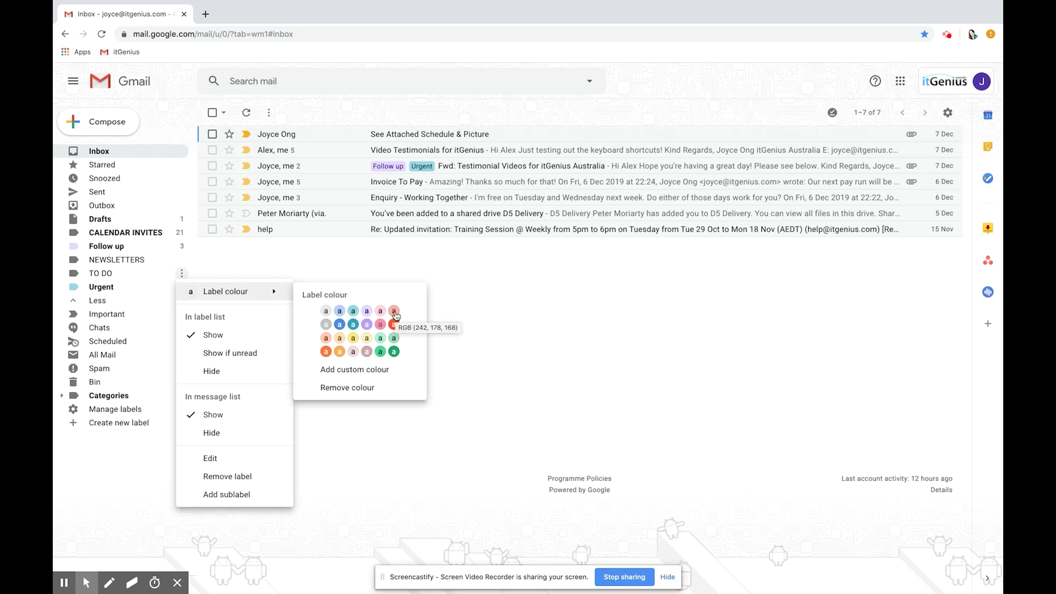
{"action": "left_click", "coordinate": [394, 311]}
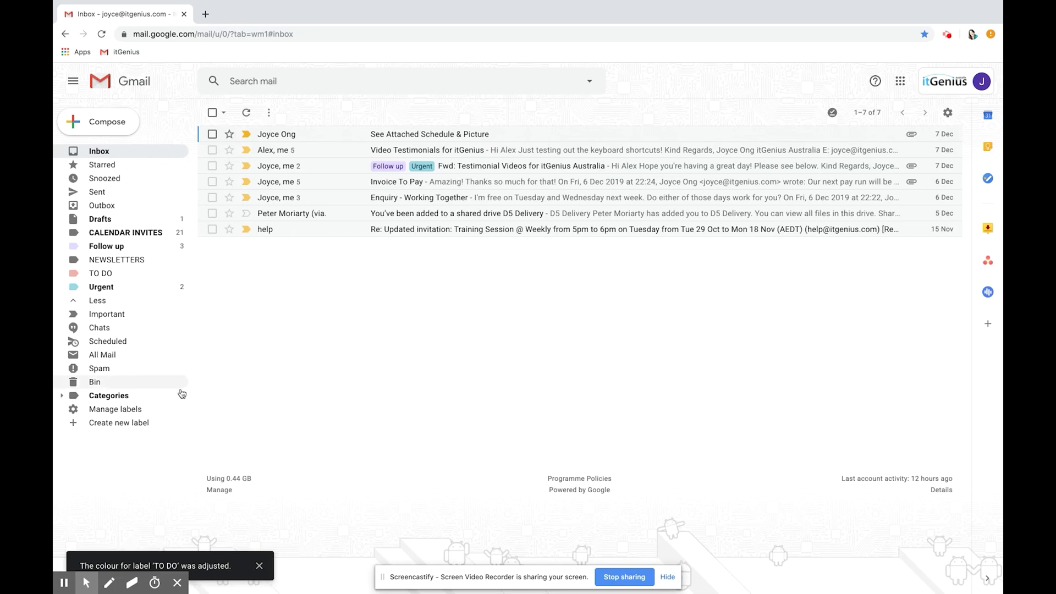
Step: Create a personal sublabel nested under the TO DO parent label
{"action": "left_click", "coordinate": [108, 429]}
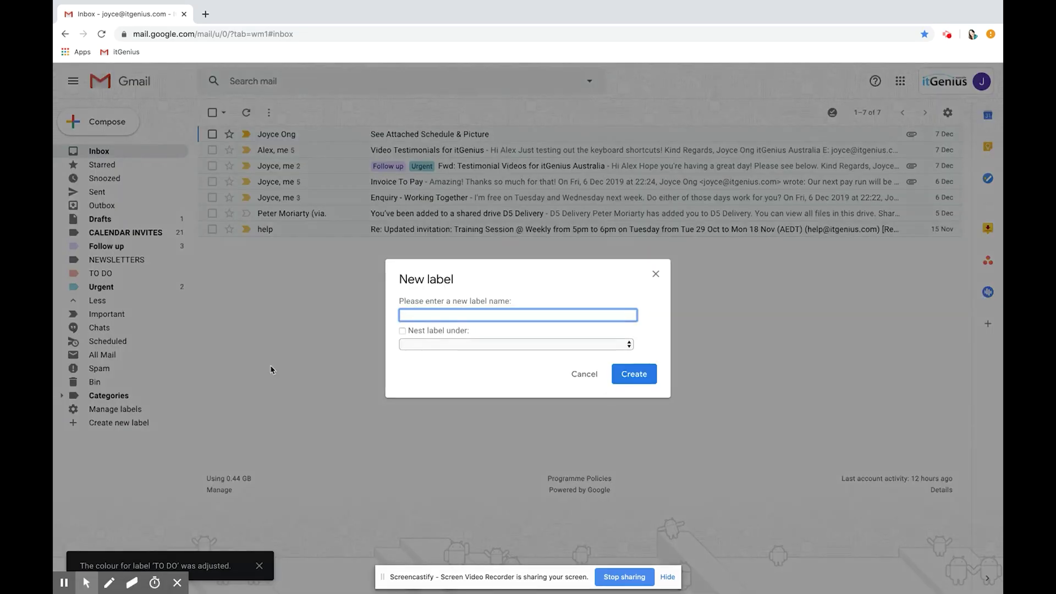
{"action": "type", "text": "JOYCE TO DO"}
{"action": "left_click", "coordinate": [403, 332]}
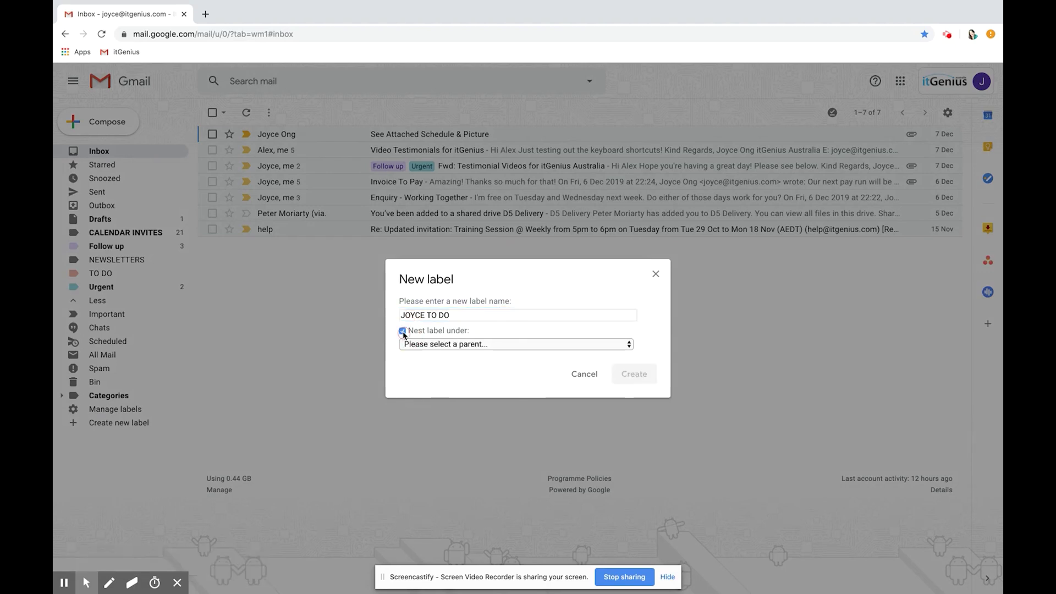
{"action": "left_click", "coordinate": [428, 345]}
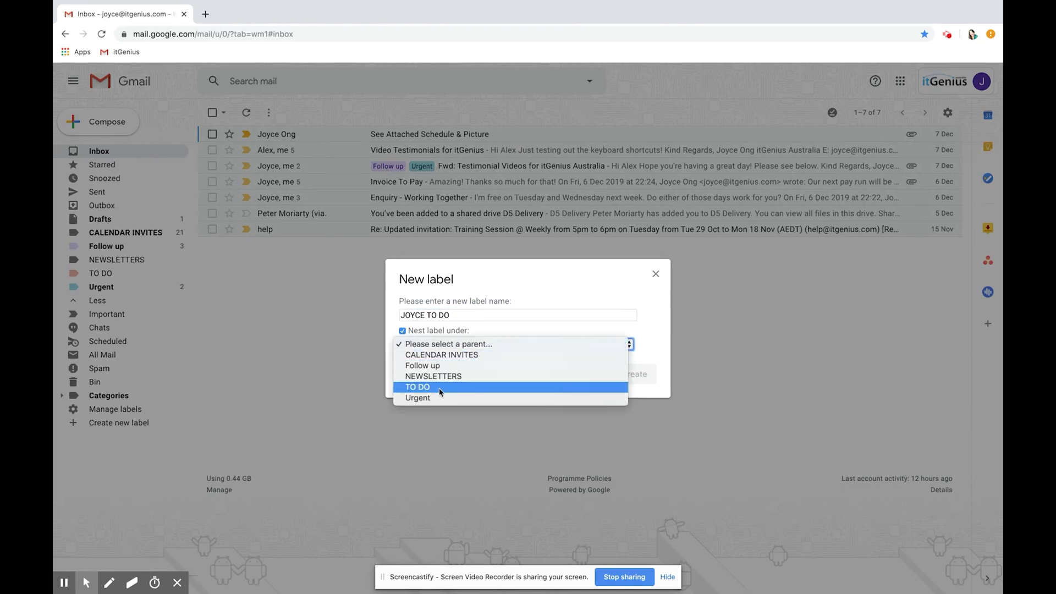
{"action": "left_click", "coordinate": [441, 388]}
{"action": "left_click", "coordinate": [438, 365]}
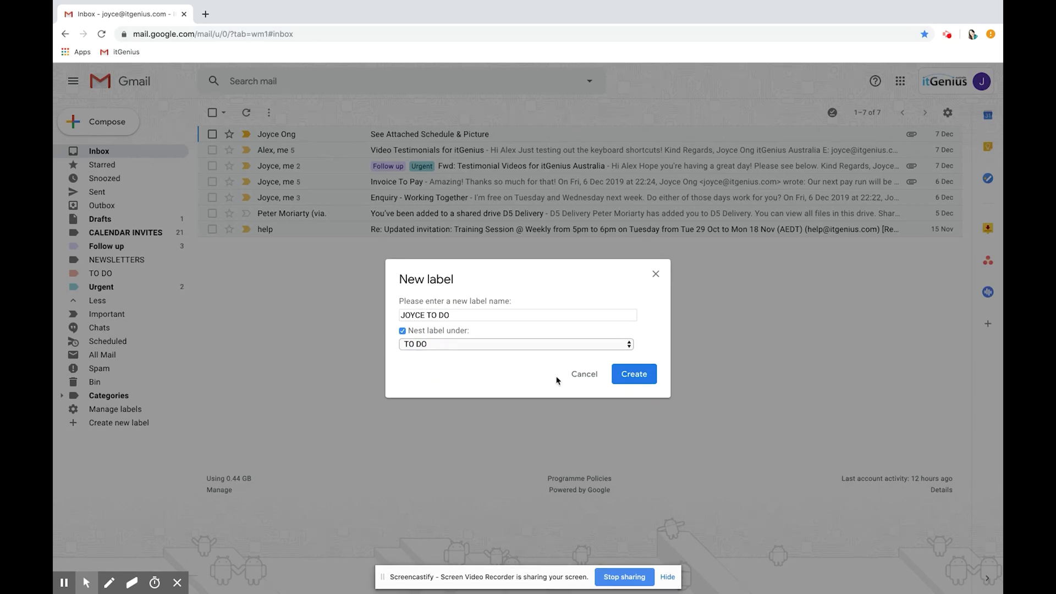
{"action": "left_click", "coordinate": [635, 374]}
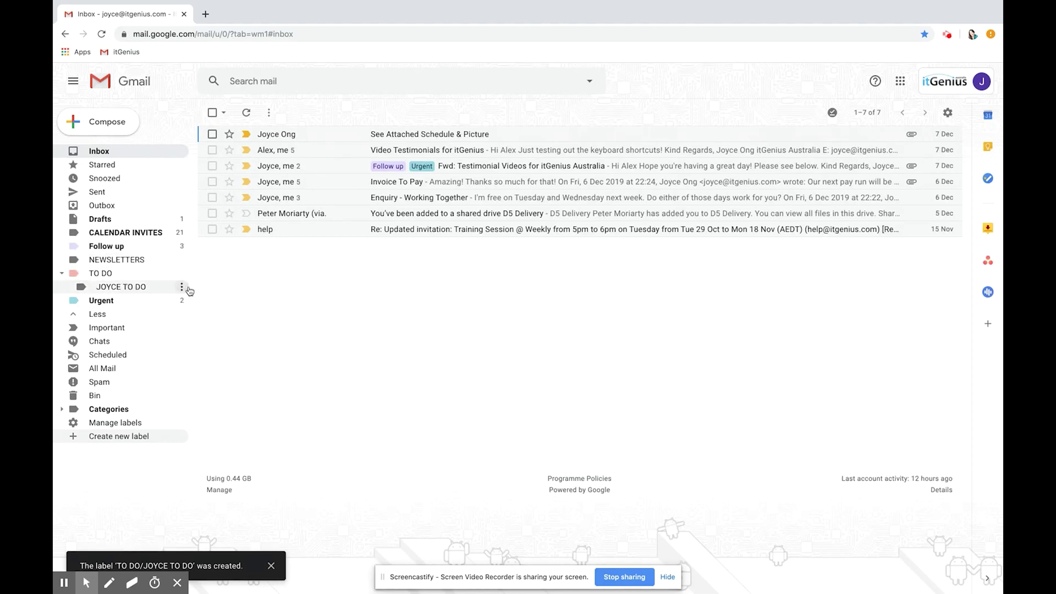
Step: Set the new TO DO sublabel's colour to yellow
{"action": "left_click", "coordinate": [182, 287]}
{"action": "mouse_move", "coordinate": [237, 310]}
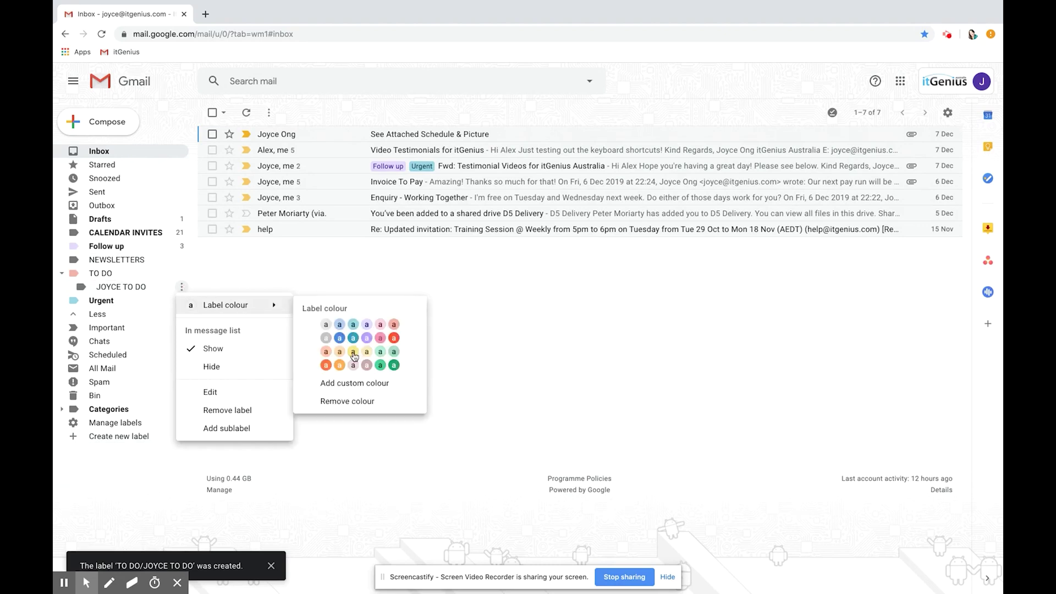
{"action": "left_click", "coordinate": [354, 355]}
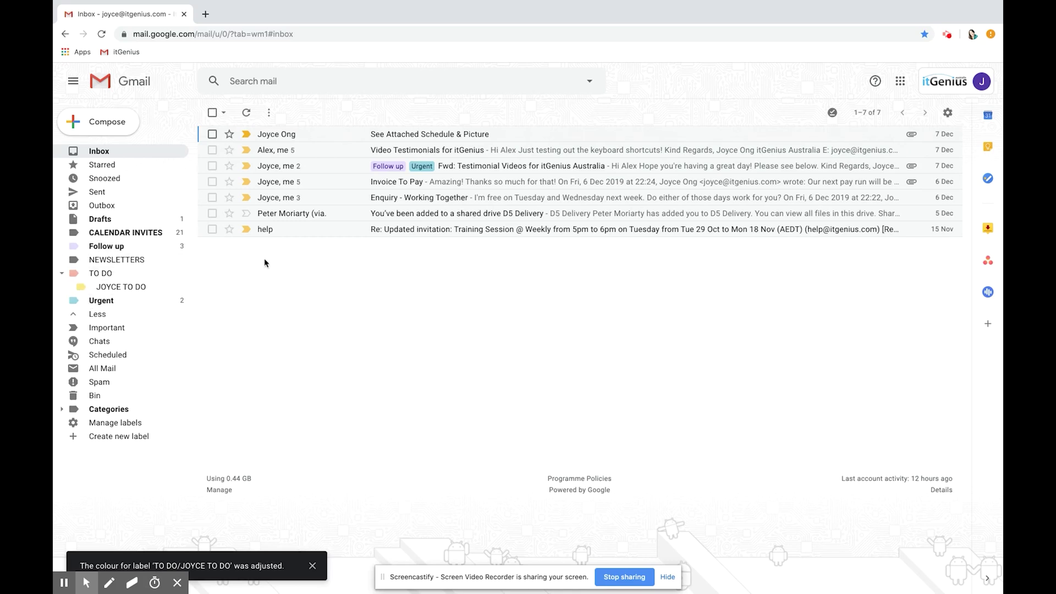
Step: Label Video Testimonials for itGenius with the TO DO sublabel, Follow up and Urgent, then return to inbox
{"action": "left_click", "coordinate": [306, 154]}
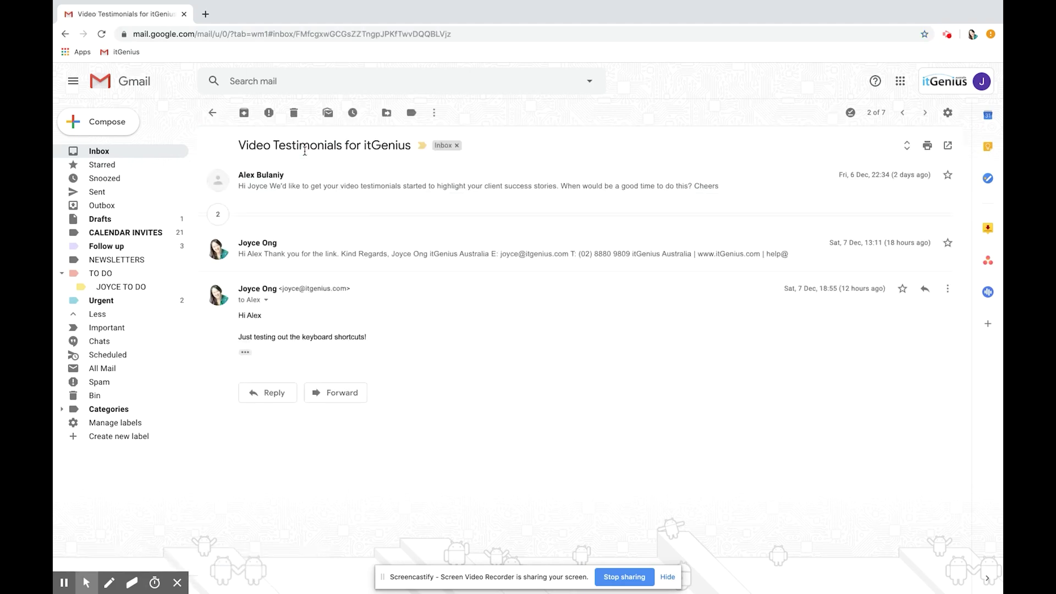
{"action": "left_click", "coordinate": [407, 116]}
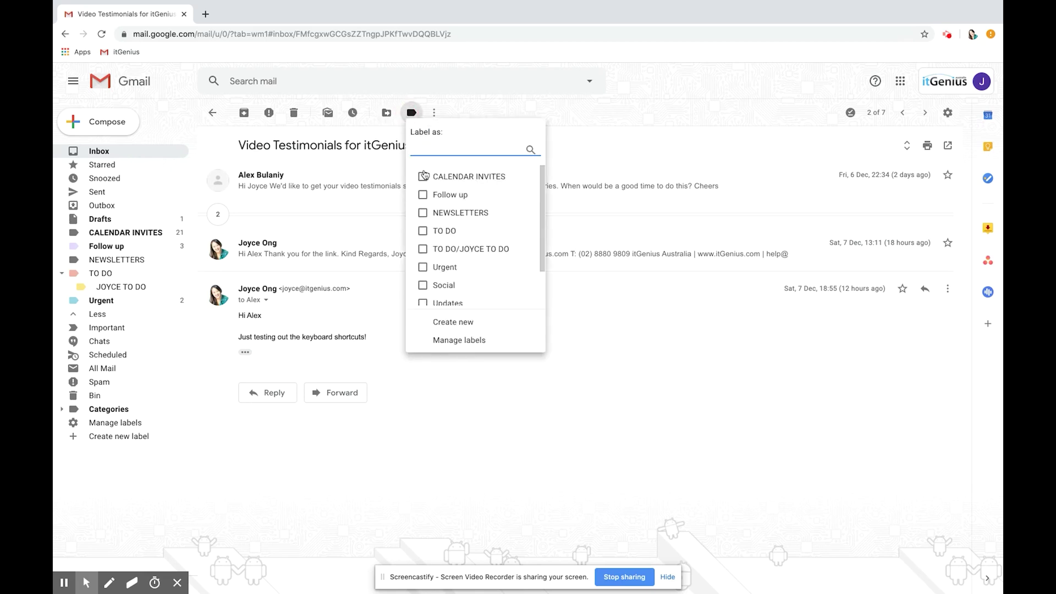
{"action": "left_click", "coordinate": [446, 249]}
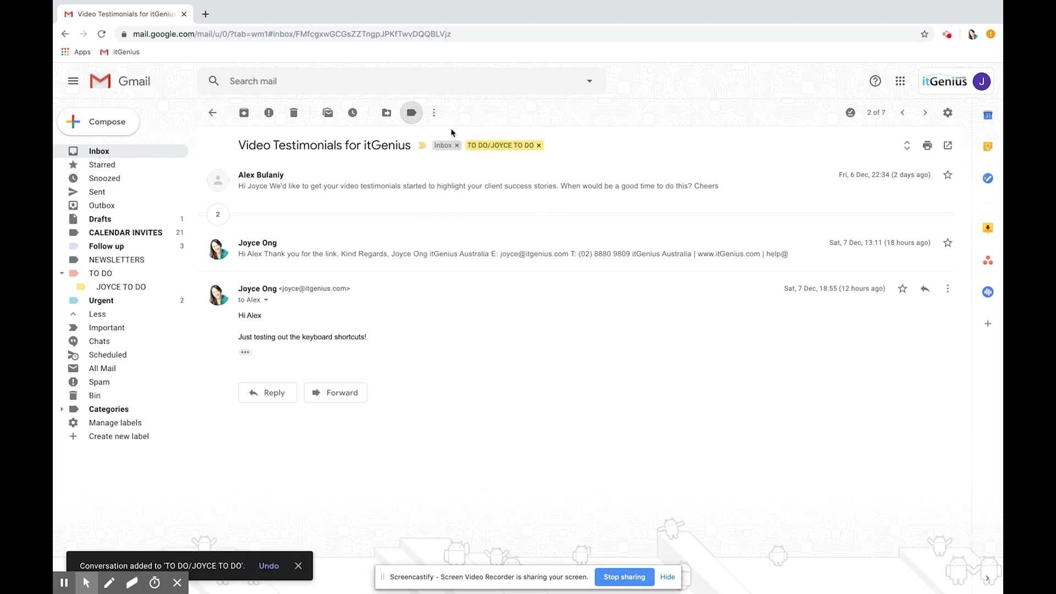
{"action": "left_click", "coordinate": [411, 117]}
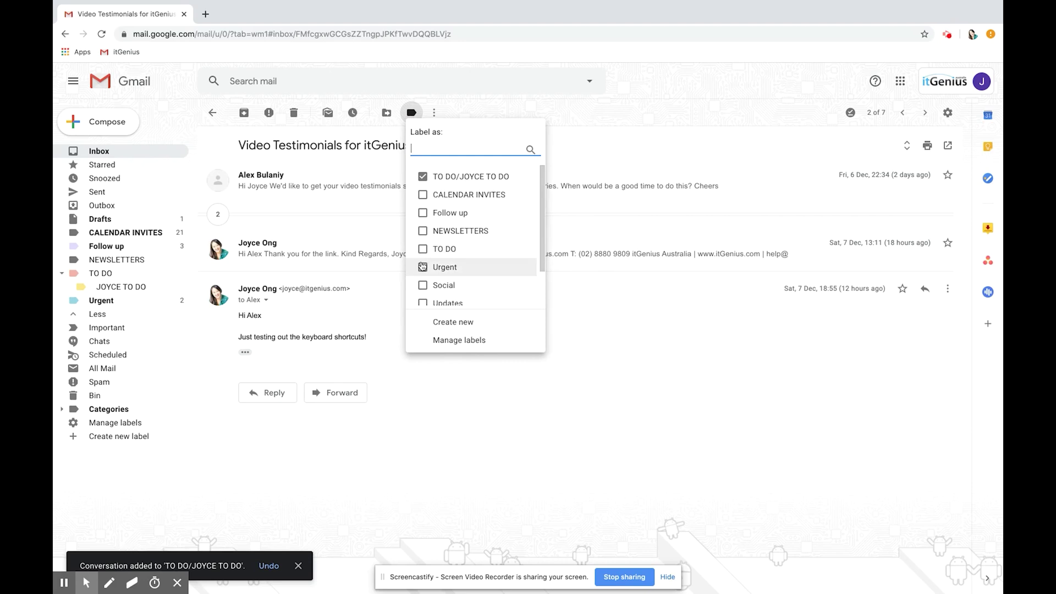
{"action": "left_click", "coordinate": [423, 267]}
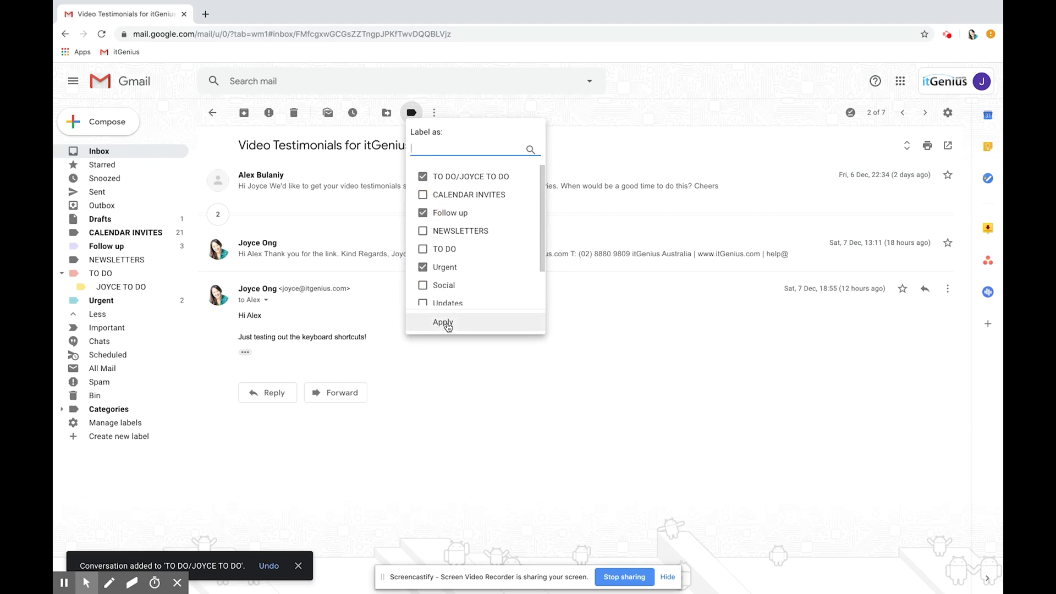
{"action": "left_click", "coordinate": [443, 323]}
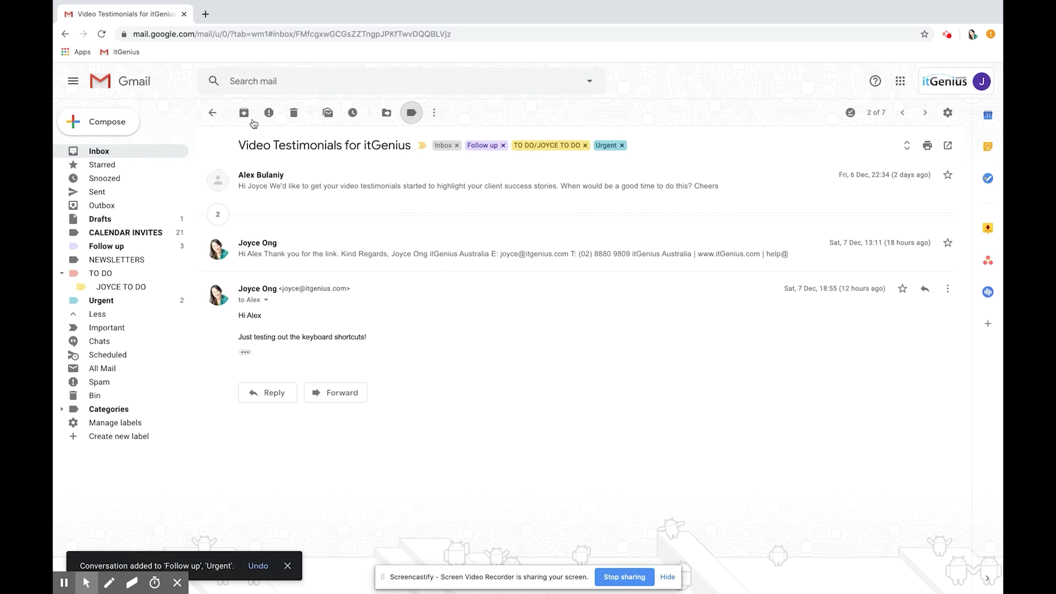
{"action": "left_click", "coordinate": [210, 114]}
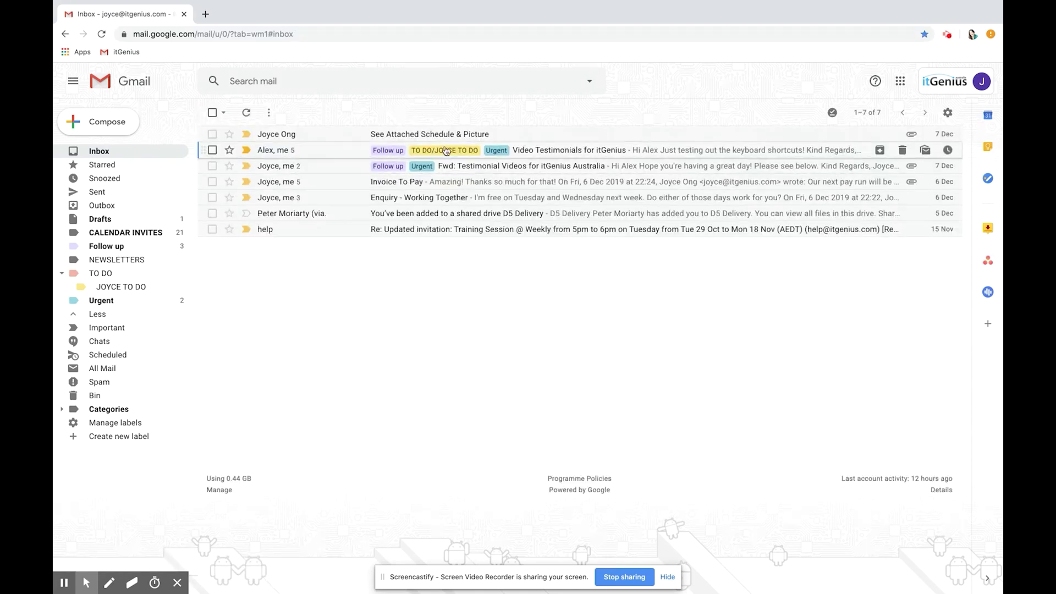
Step: Remove the Urgent, TO DO sublabel and Follow up chips from Video Testimonials for itGenius, then return to inbox
{"action": "left_click", "coordinate": [339, 150]}
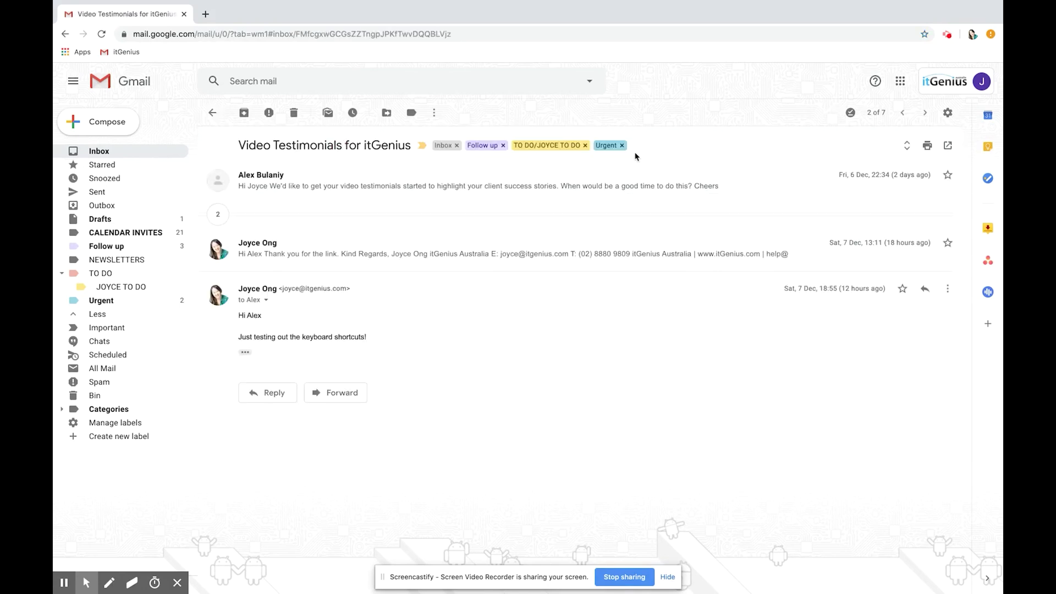
{"action": "left_click", "coordinate": [622, 145]}
{"action": "left_click", "coordinate": [586, 146]}
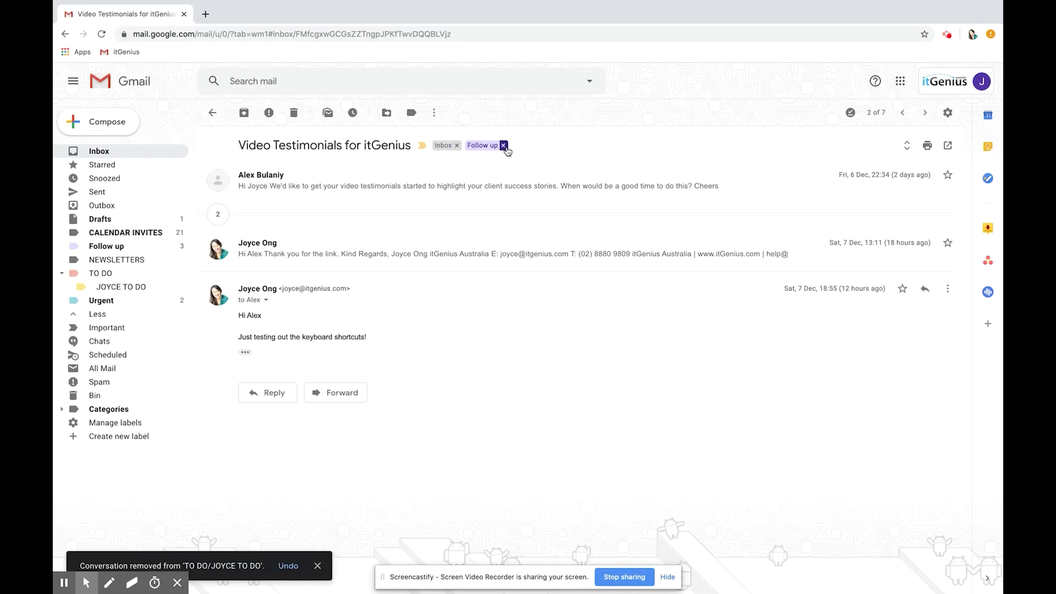
{"action": "left_click", "coordinate": [504, 146]}
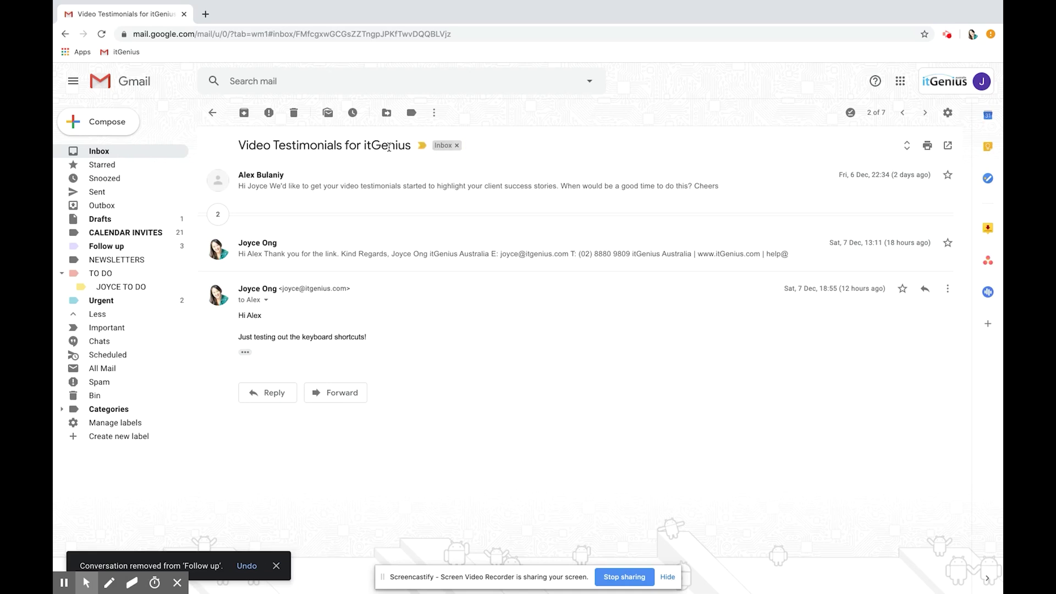
{"action": "left_click", "coordinate": [212, 113]}
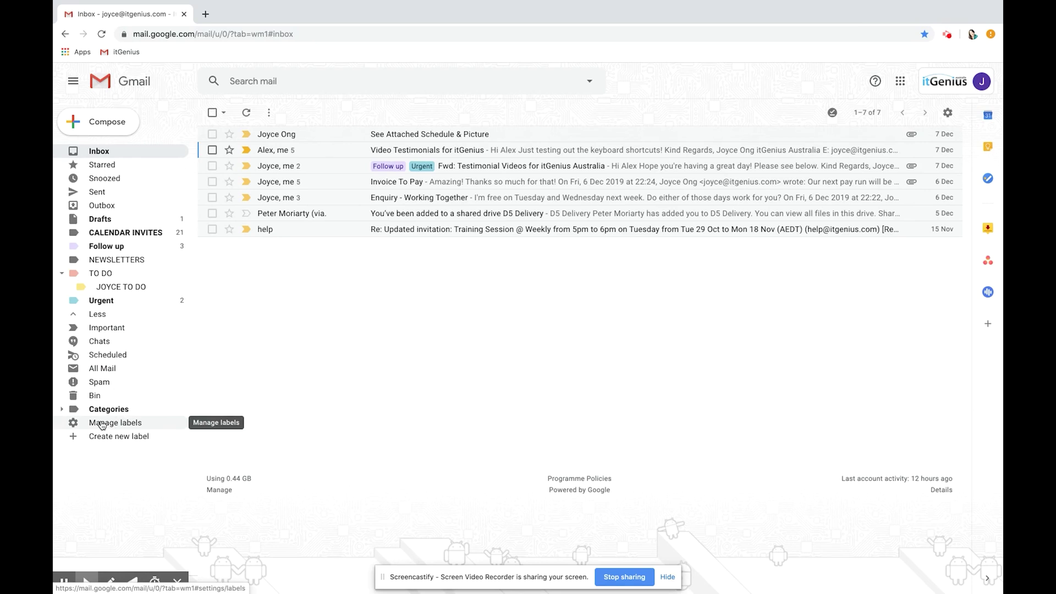
Step: Open the Settings Labels tab through Manage labels in the sidebar
{"action": "left_click", "coordinate": [103, 424]}
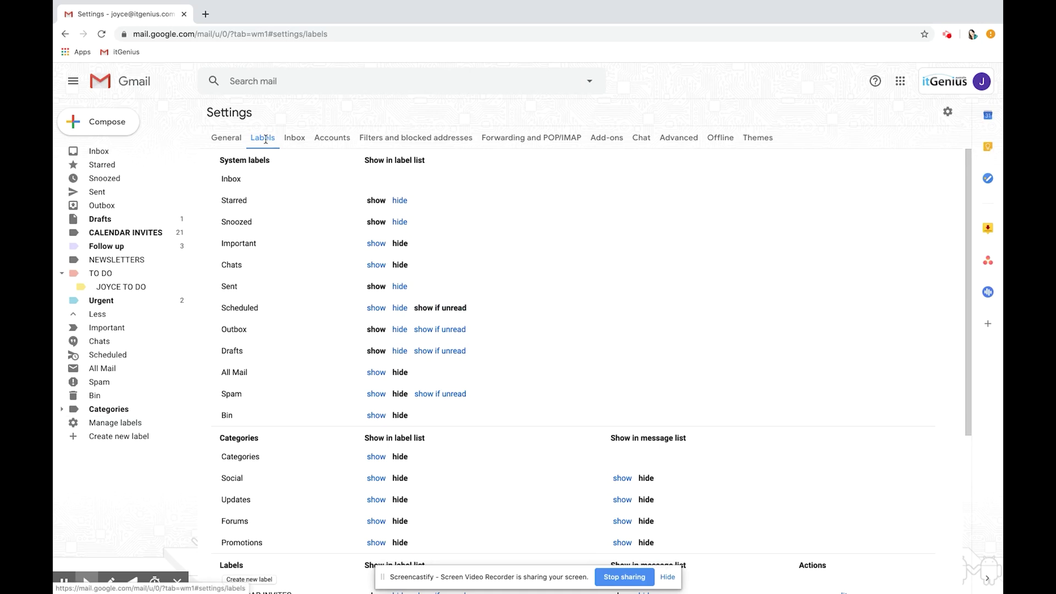
{"action": "left_click", "coordinate": [947, 113]}
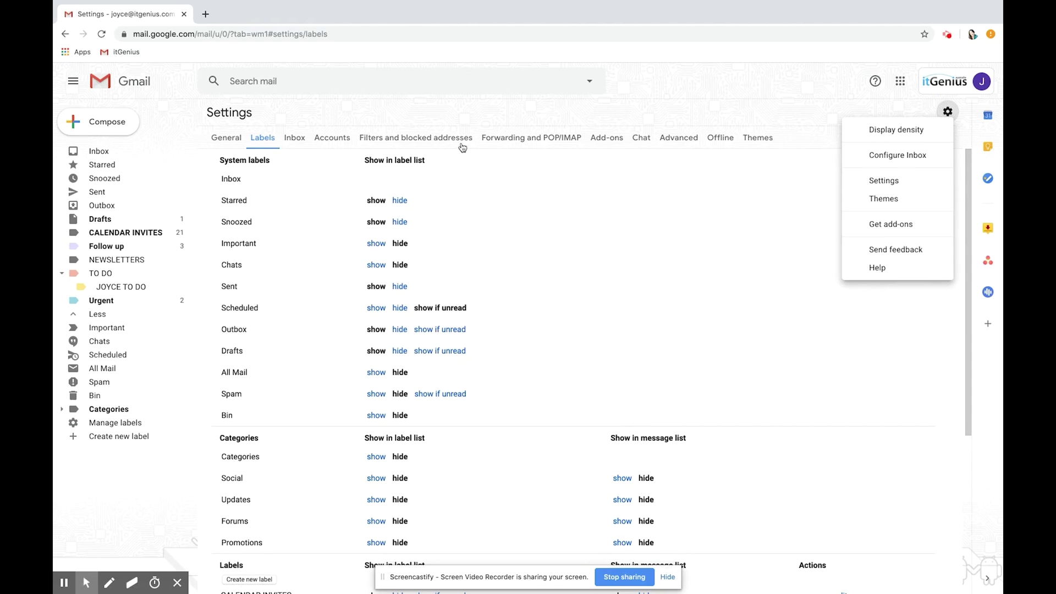
{"action": "left_click", "coordinate": [364, 118]}
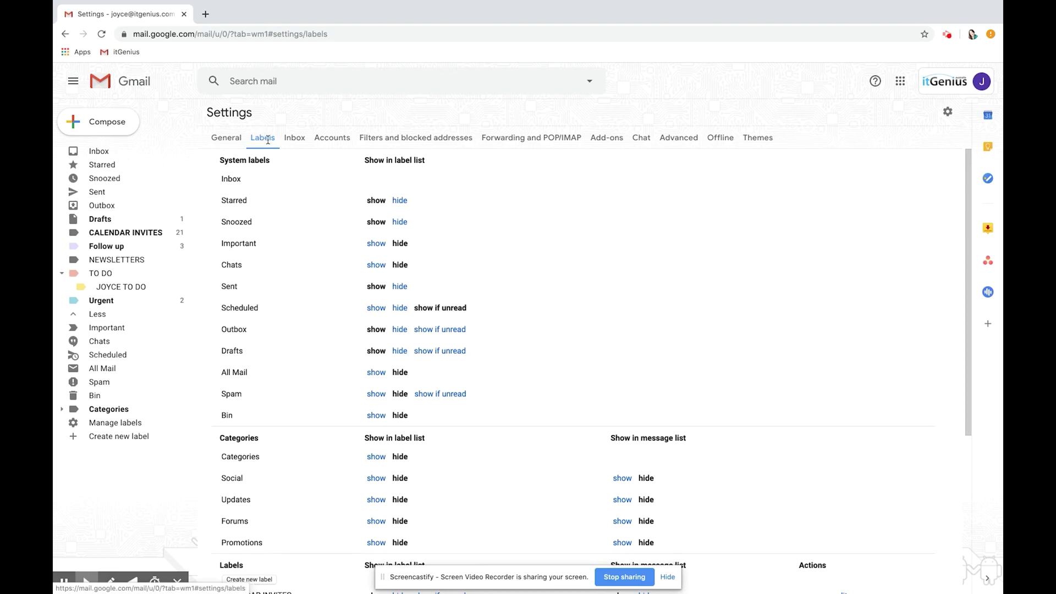
Step: Hide CALENDAR INVITES, Follow up, NEWSLETTERS, TO DO and Urgent from the sidebar label list
{"action": "scroll", "coordinate": [277, 331], "scroll_direction": "down", "scroll_amount": 5}
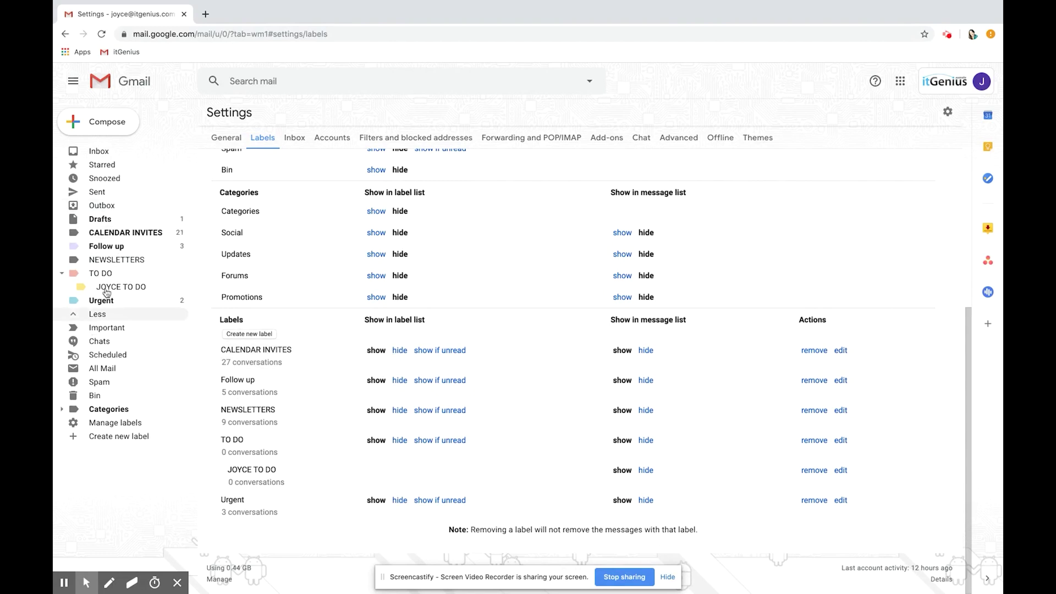
{"action": "left_click", "coordinate": [399, 351]}
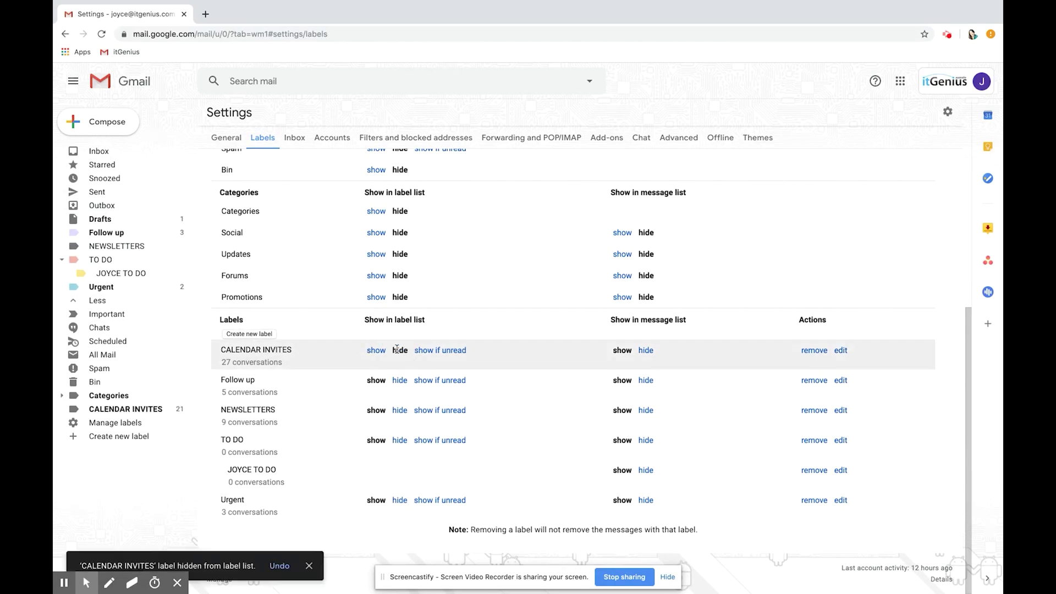
{"action": "left_click", "coordinate": [400, 381]}
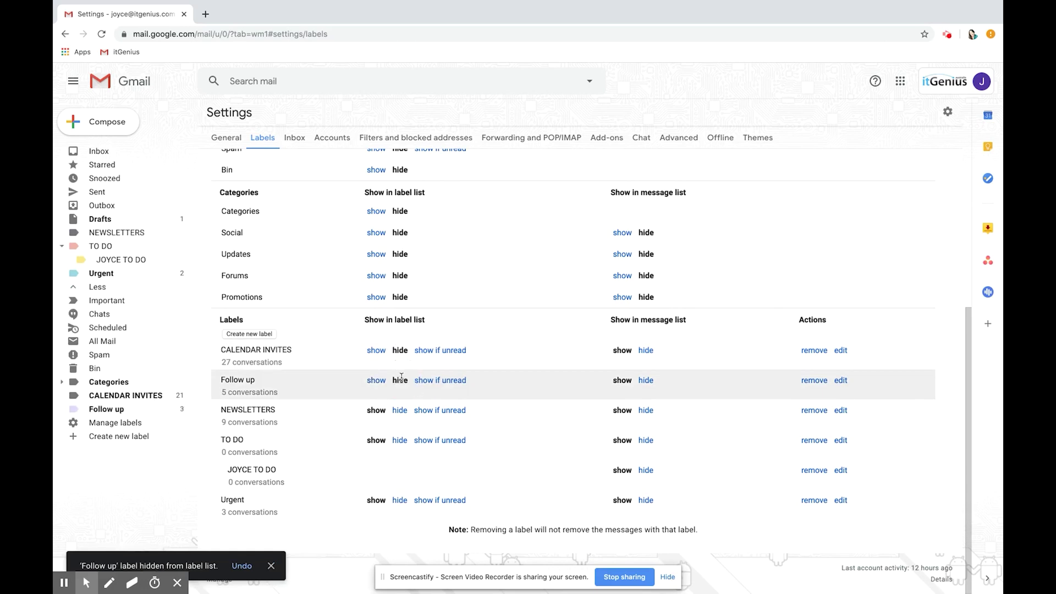
{"action": "left_click", "coordinate": [400, 411]}
{"action": "left_click", "coordinate": [399, 441]}
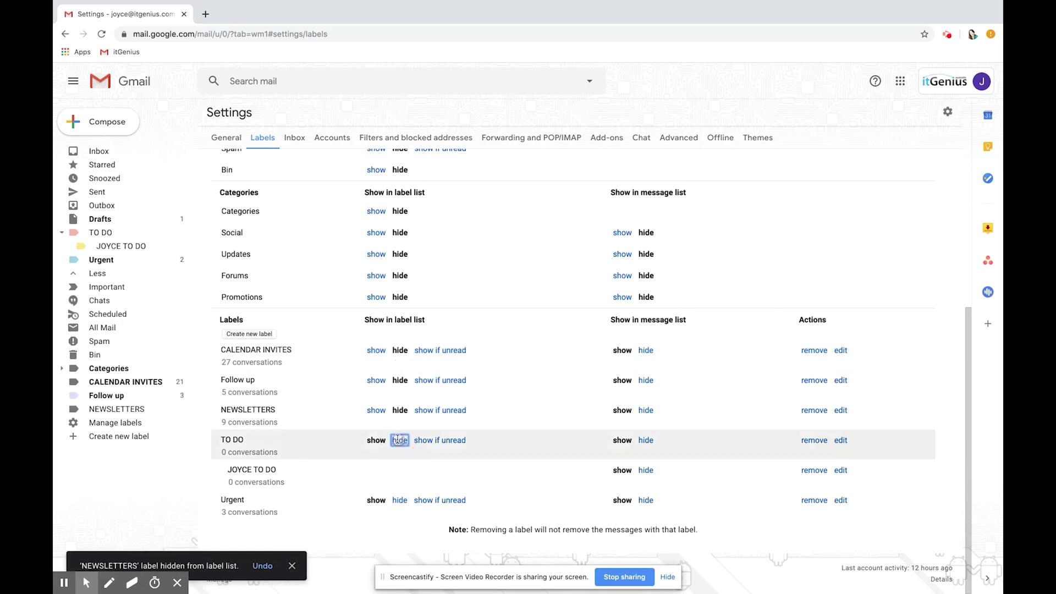
{"action": "left_click", "coordinate": [398, 500]}
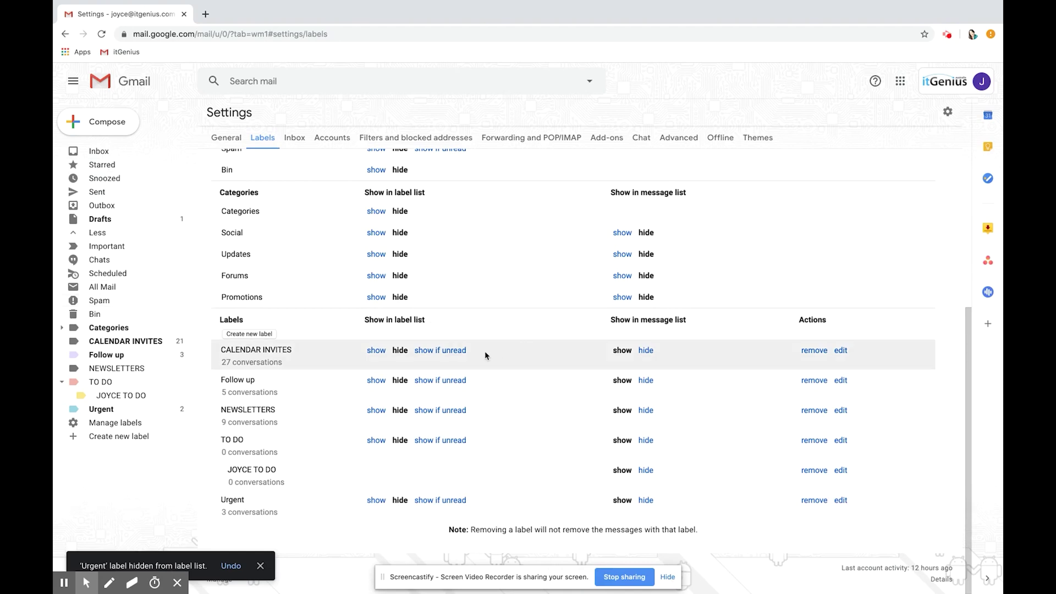
Step: Set CALENDAR INVITES, Follow up, NEWSLETTERS and TO DO to always show, then jump to inbox with g i
{"action": "left_click", "coordinate": [452, 352]}
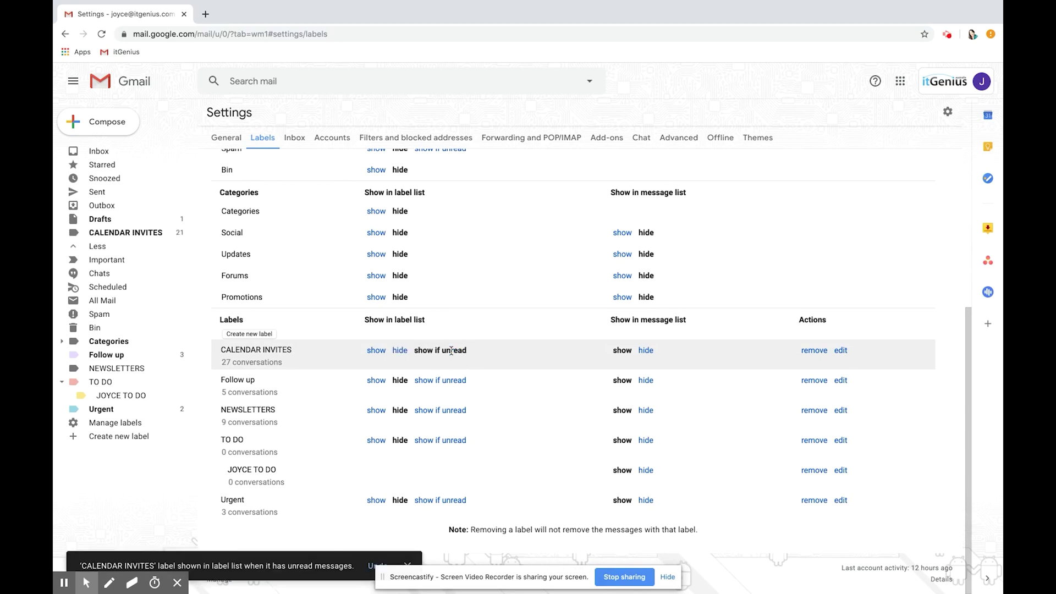
{"action": "left_click", "coordinate": [451, 381]}
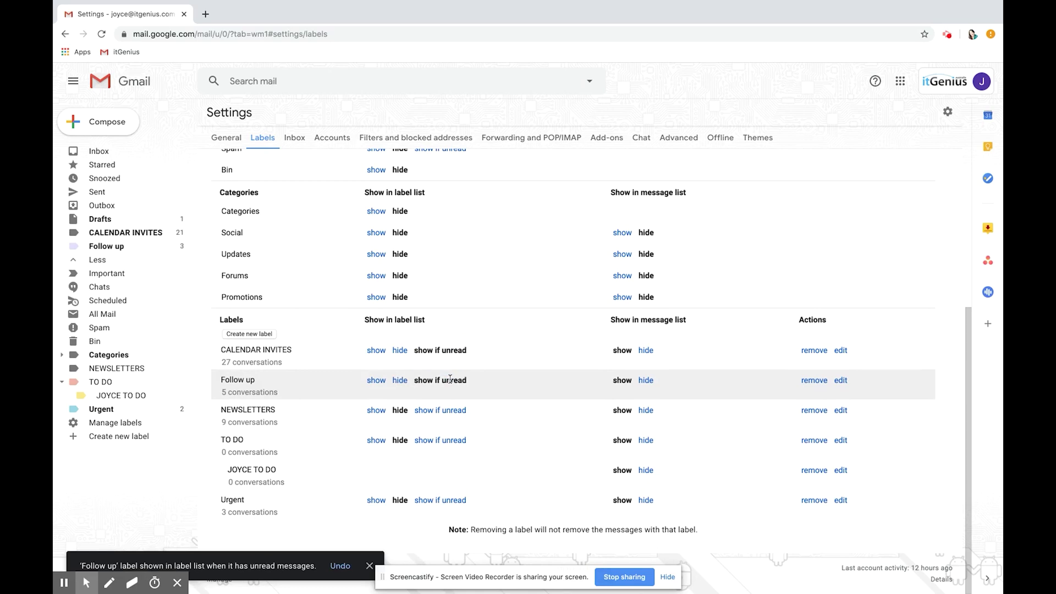
{"action": "left_click", "coordinate": [377, 353]}
{"action": "left_click", "coordinate": [376, 381]}
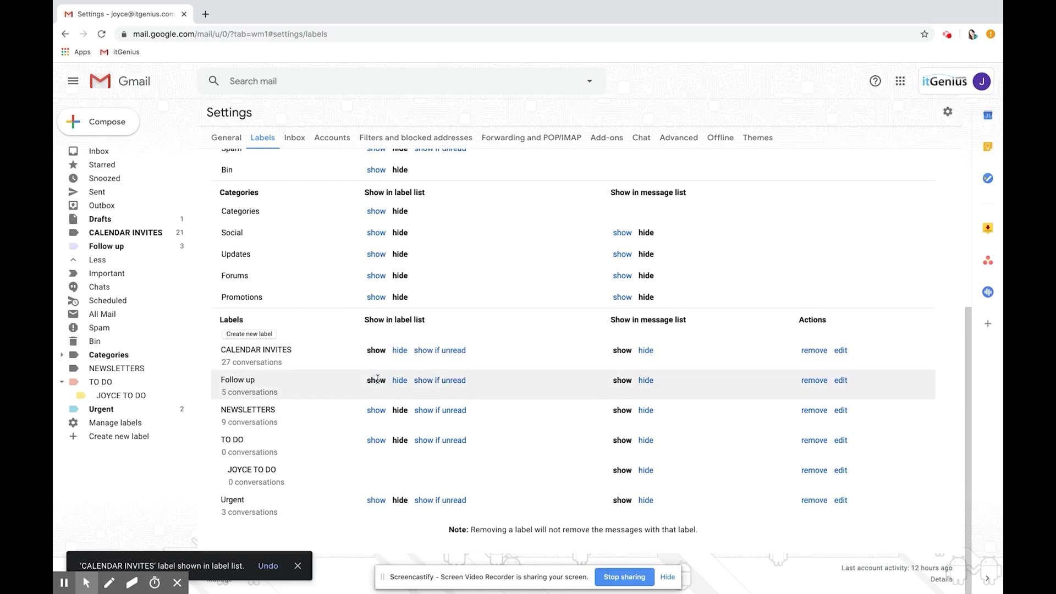
{"action": "left_click", "coordinate": [376, 410]}
{"action": "left_click", "coordinate": [376, 441]}
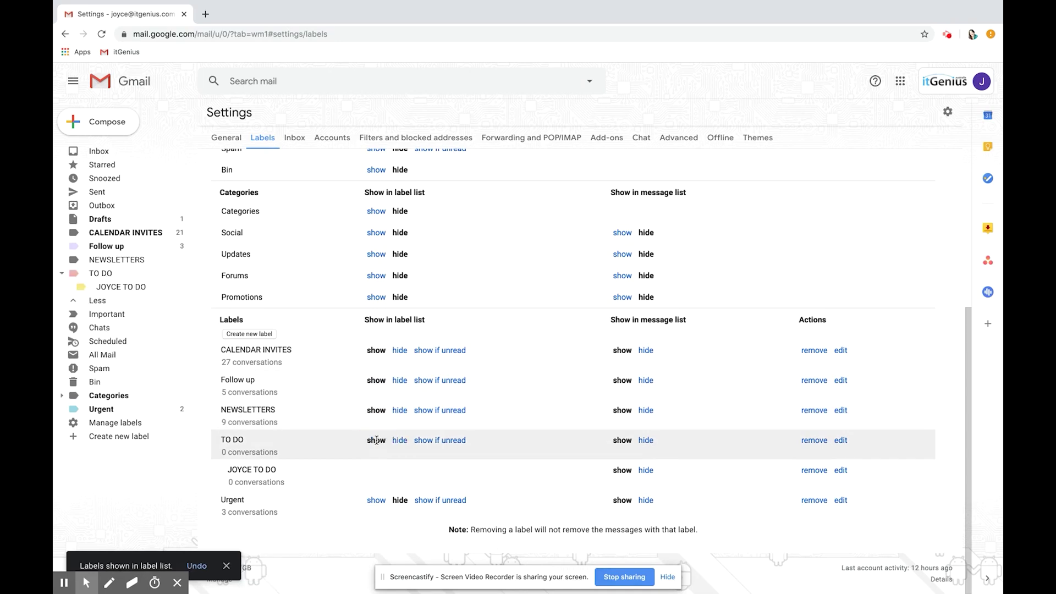
{"action": "key", "text": "g"}
{"action": "key", "text": "i"}
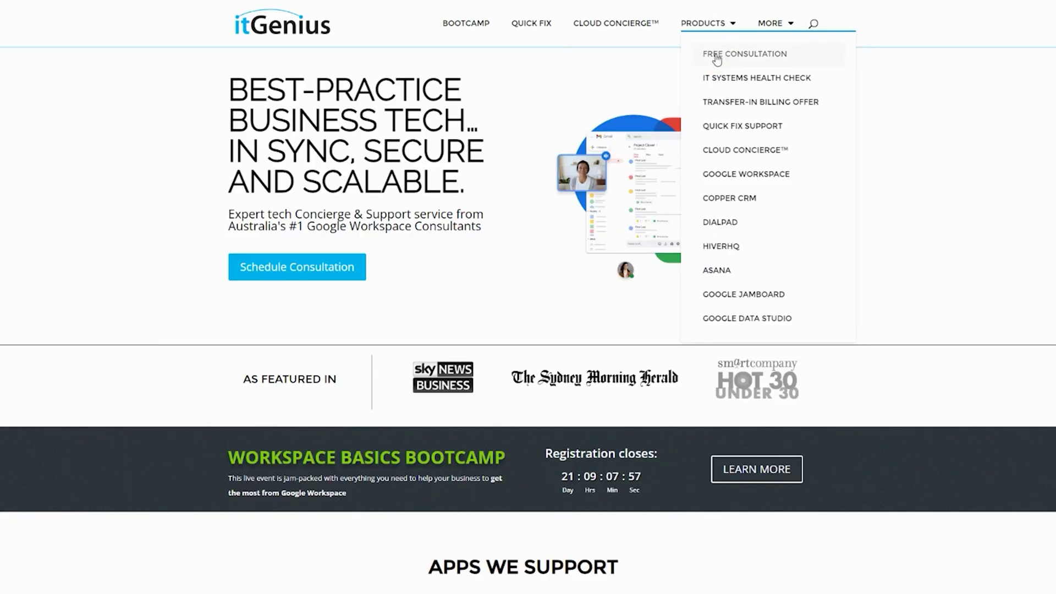
Step: Open the itGenius Free Consultation page
{"action": "left_click", "coordinate": [717, 55]}
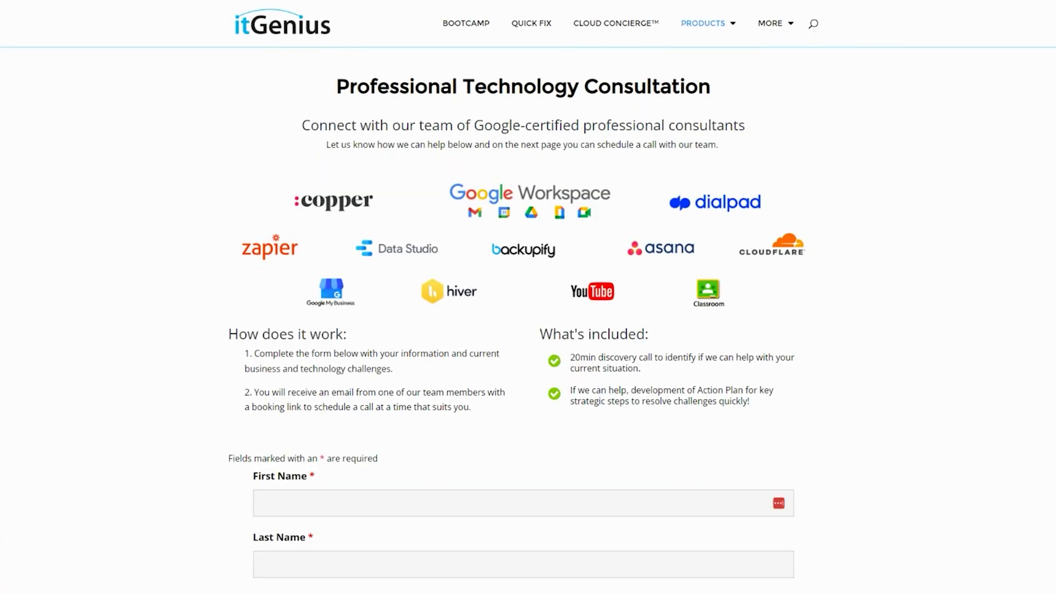